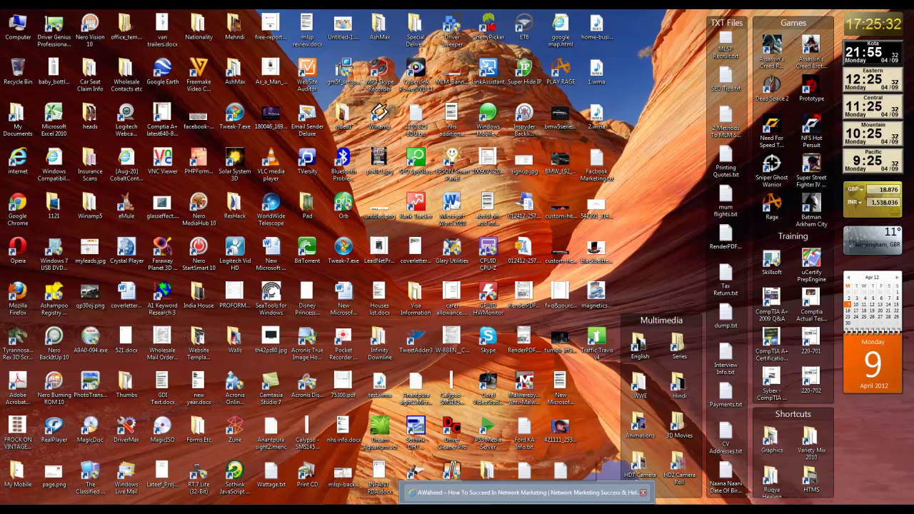
# Step: Bring up the awaheed.com browser window and dismiss the free gift pop-up
pyautogui.click(500, 492)
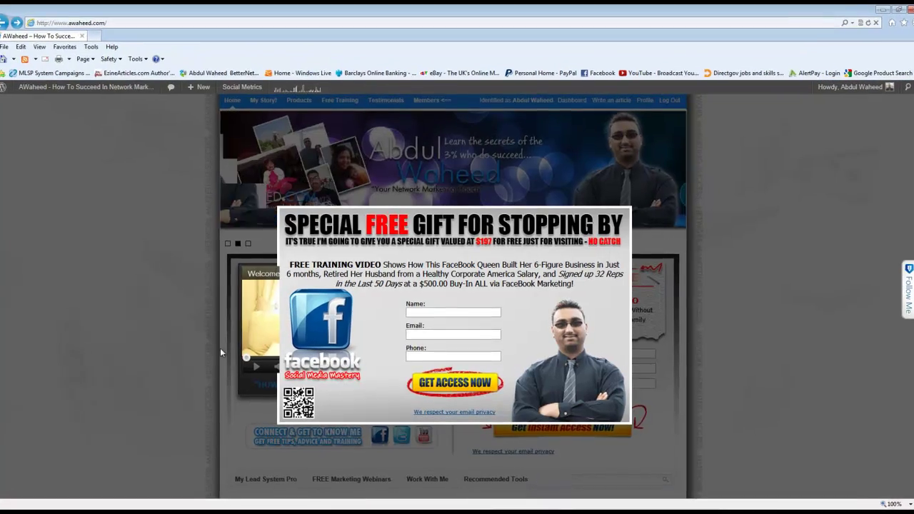
pyautogui.click(141, 332)
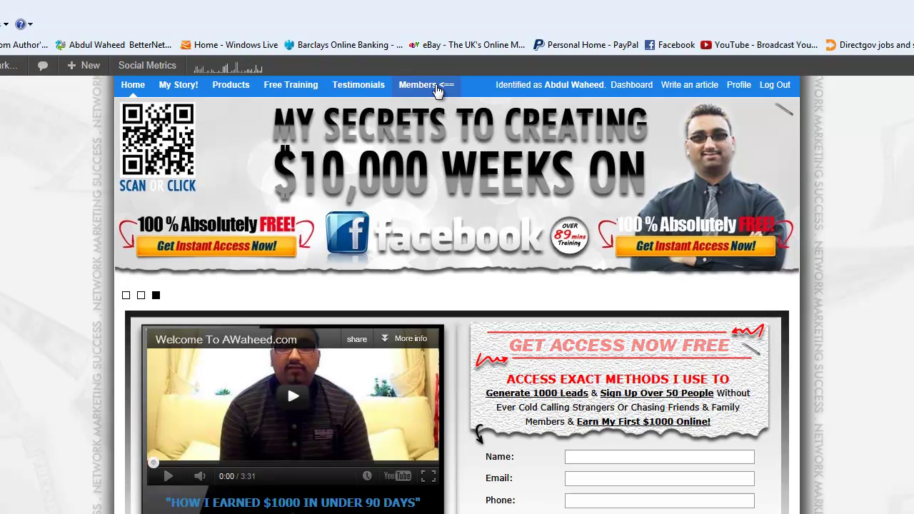
# Step: Open the Members area with the saved credentials and look through the team training page
pyautogui.click(437, 97)
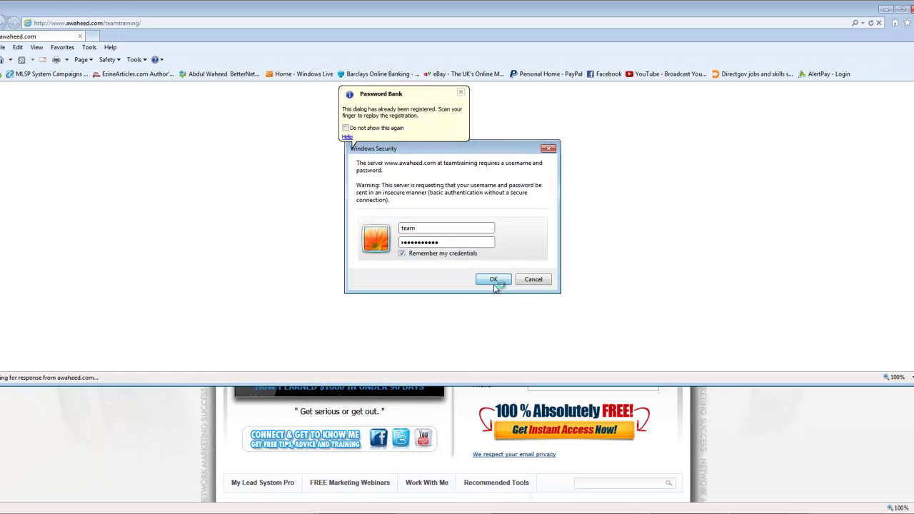
pyautogui.click(515, 348)
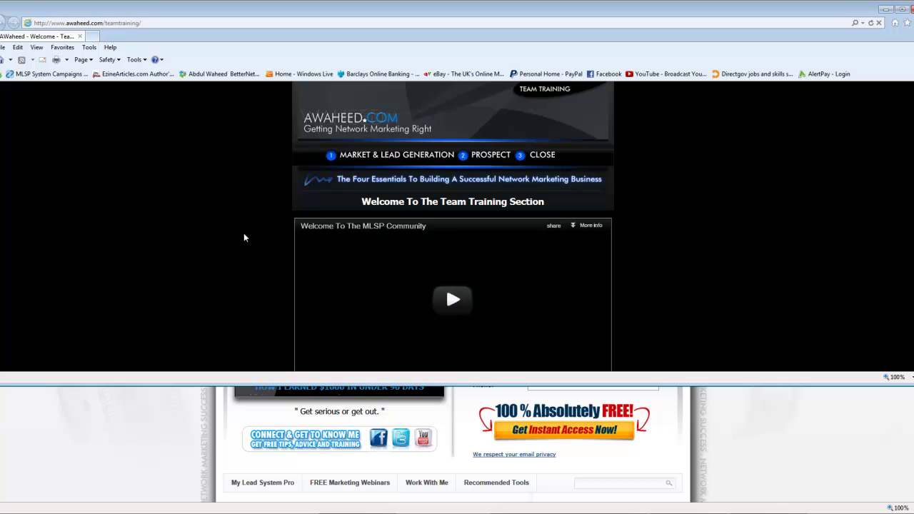
pyautogui.scroll(-5, 243, 235)
pyautogui.scroll(-6, 243, 237)
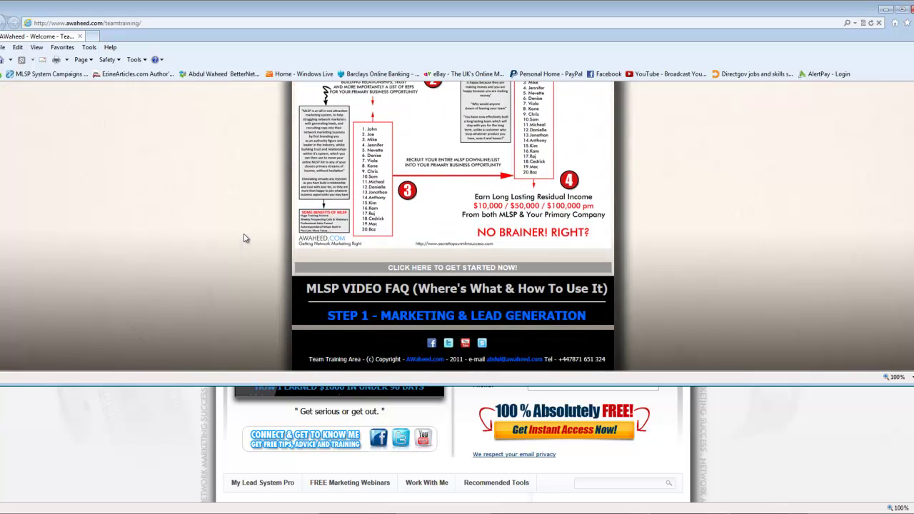
pyautogui.scroll(6, 243, 238)
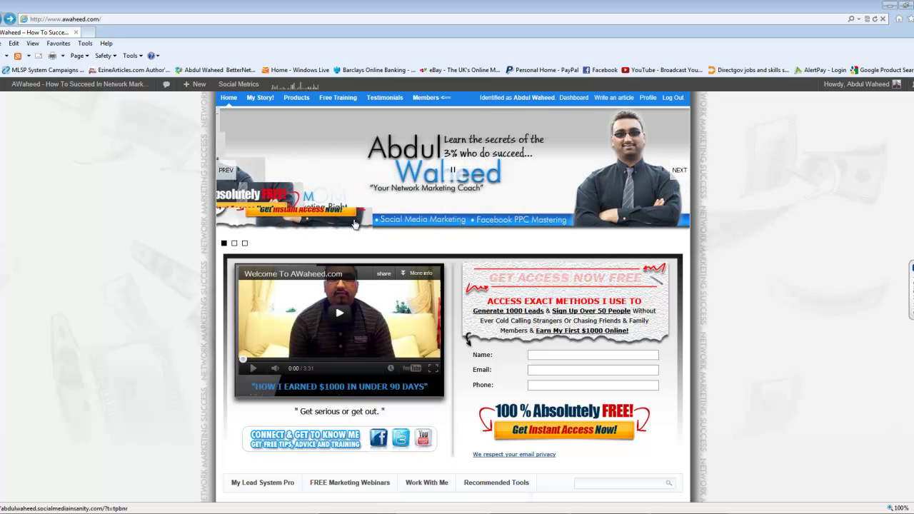
# Step: Visit the My Lead System Pro page from the home page's lower navigation
pyautogui.scroll(-2, 129, 366)
pyautogui.scroll(-1, 129, 366)
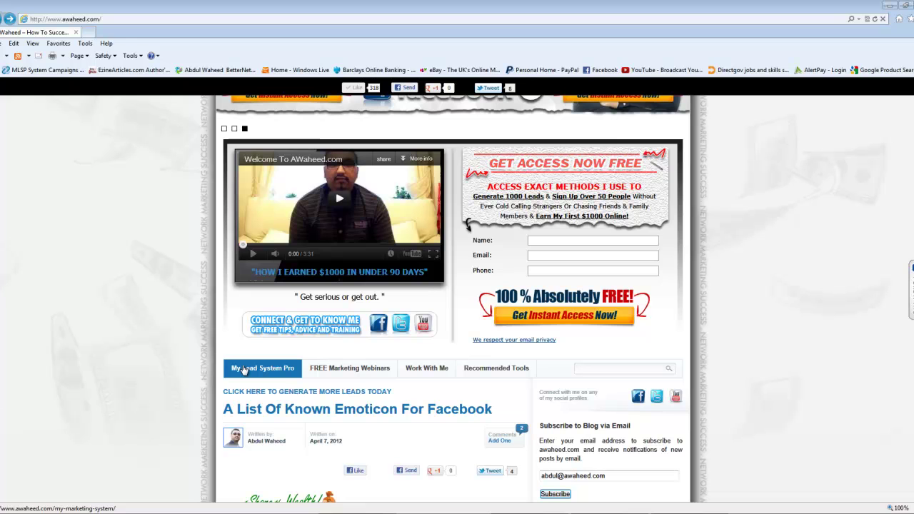
pyautogui.click(244, 370)
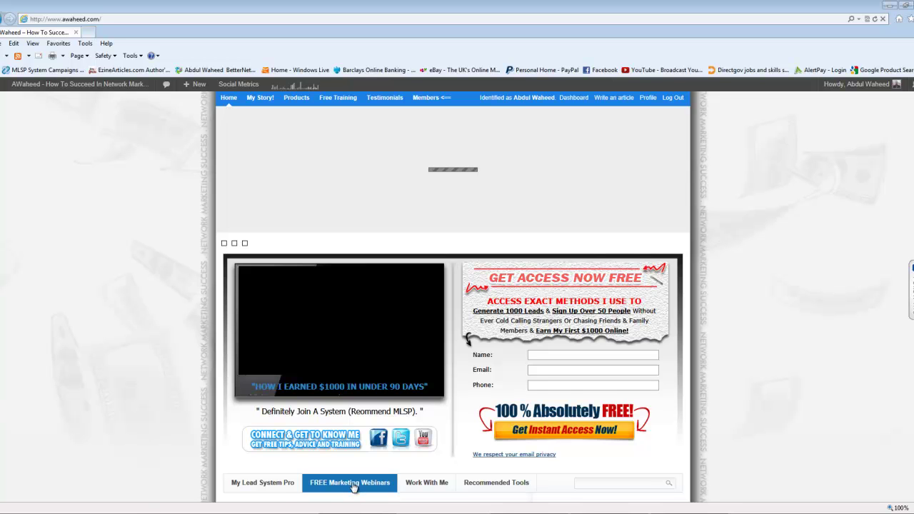
# Step: View the external page behind the Work With Me link and close its window
pyautogui.scroll(-2, 353, 486)
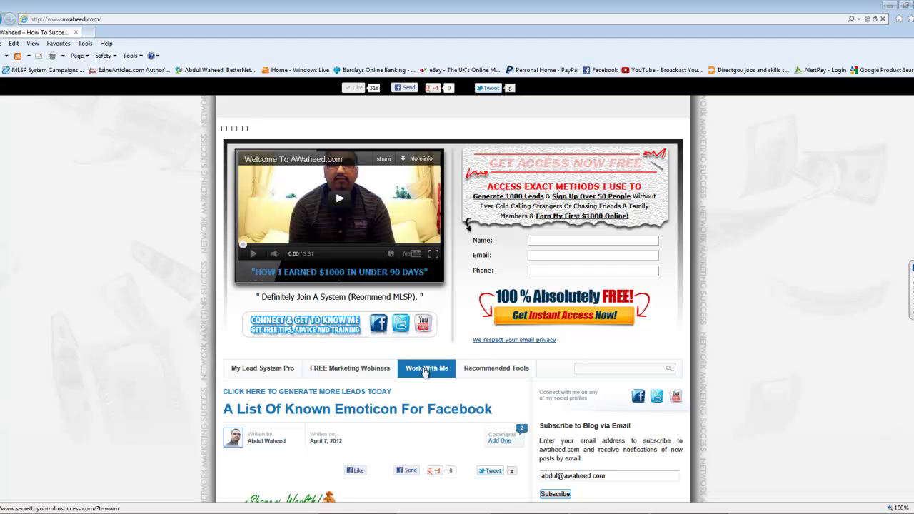
pyautogui.click(427, 369)
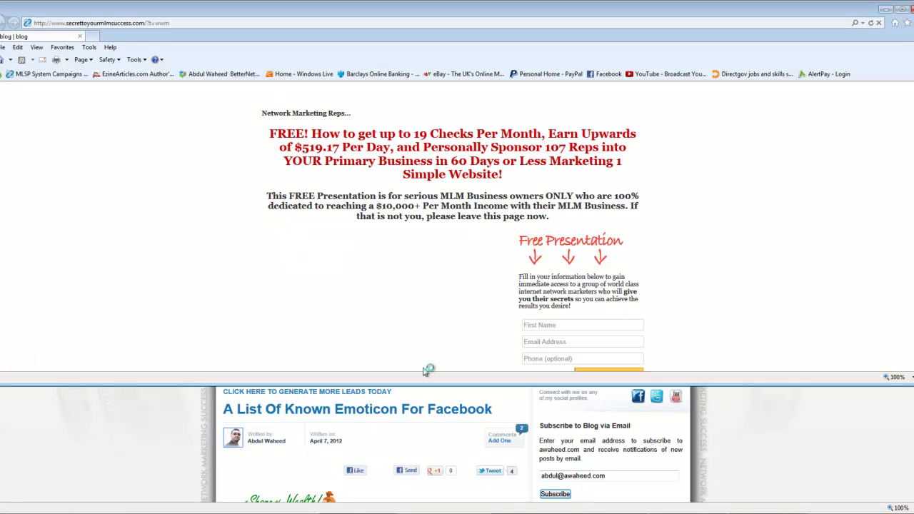
pyautogui.scroll(-2, 438, 263)
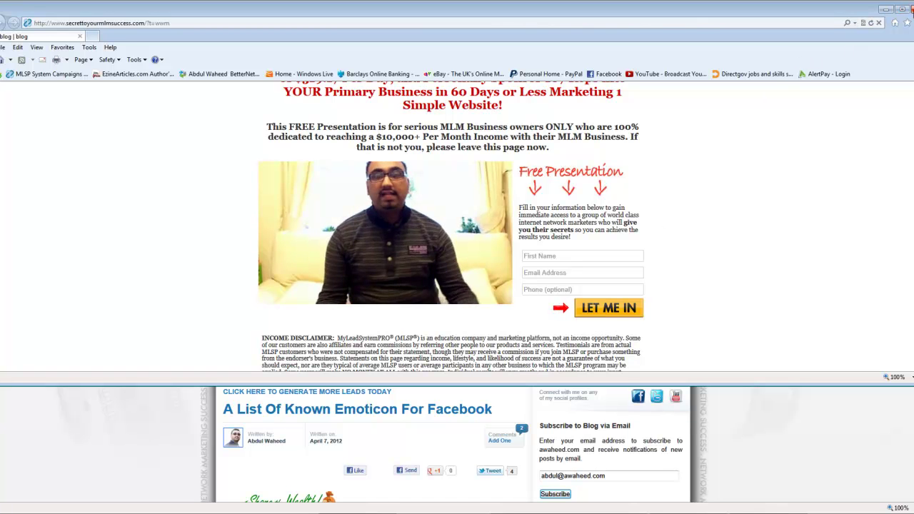
pyautogui.click(911, 9)
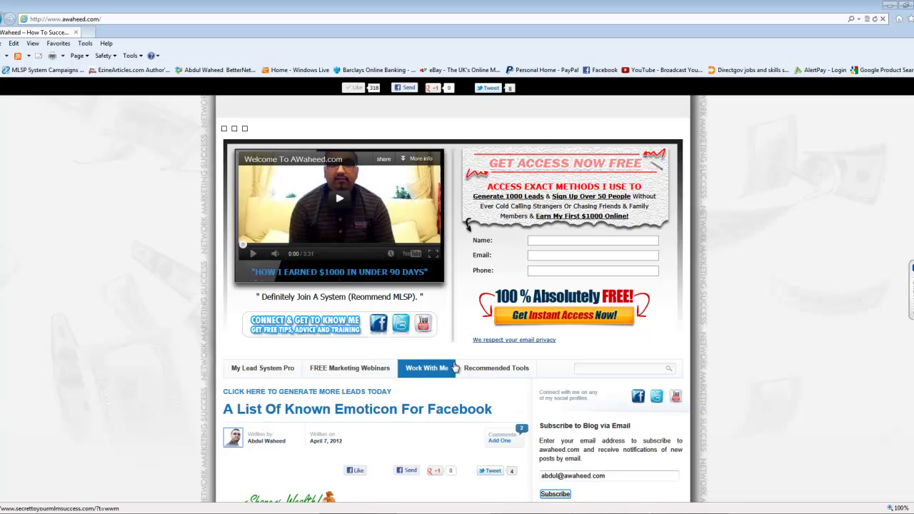
# Step: Look through the site's Free Training page and visit the Testimonials page
pyautogui.scroll(3, 207, 366)
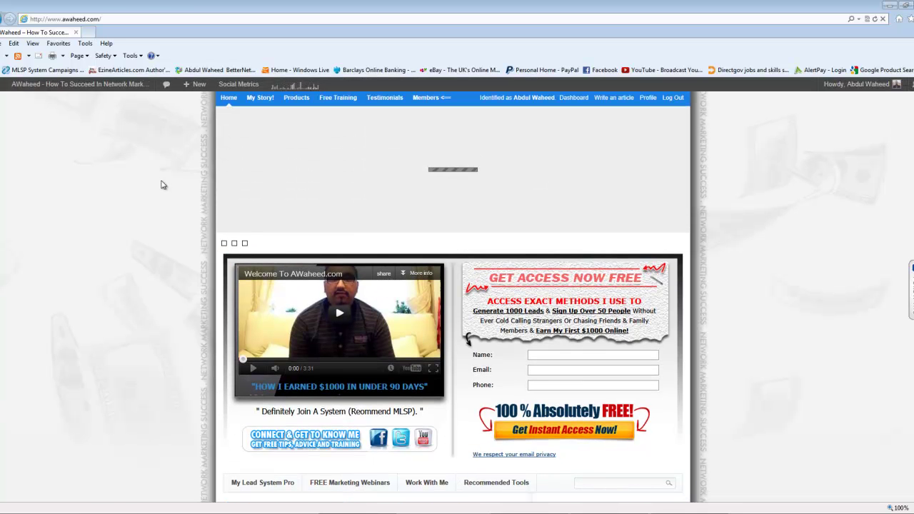
pyautogui.moveTo(290, 104)
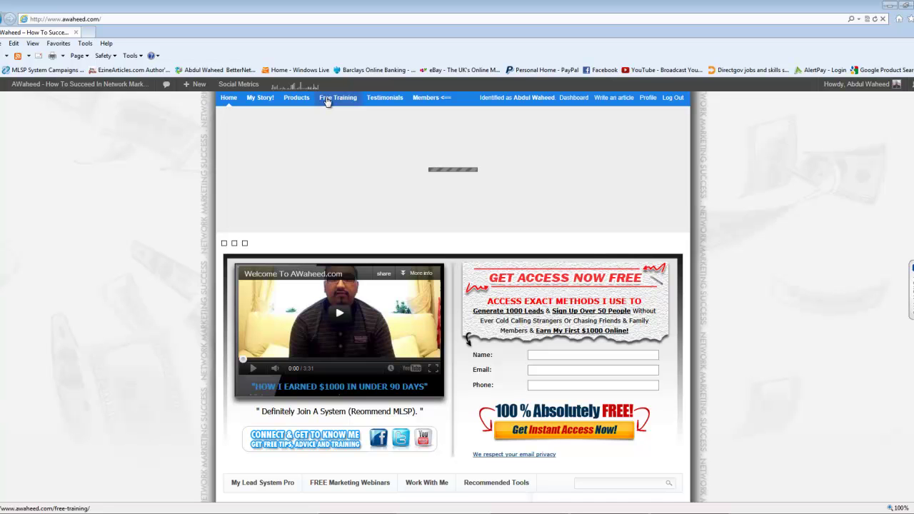
pyautogui.click(327, 100)
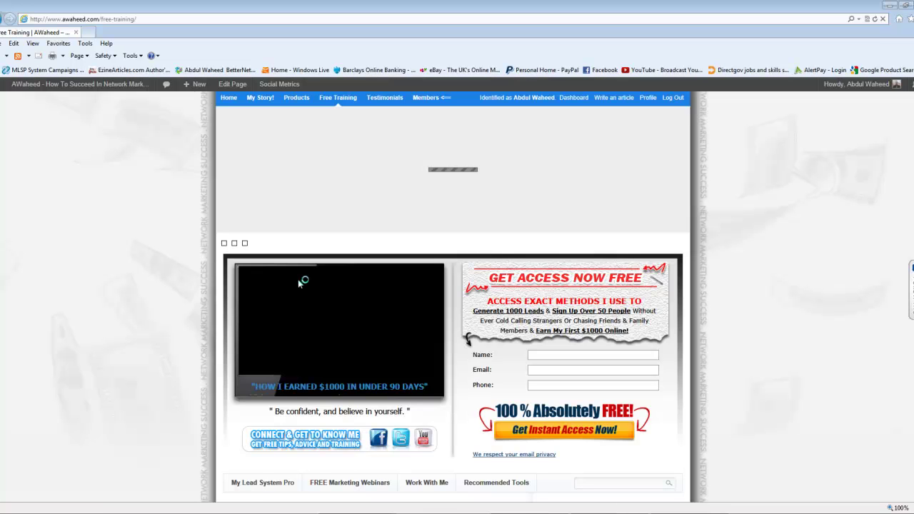
pyautogui.scroll(-1, 458, 458)
pyautogui.scroll(-3, 458, 458)
pyautogui.scroll(3, 459, 458)
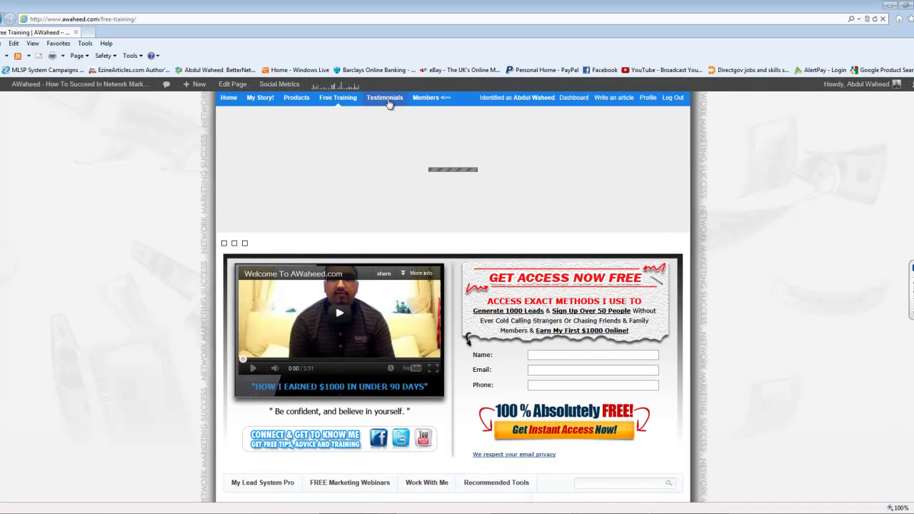
pyautogui.click(389, 102)
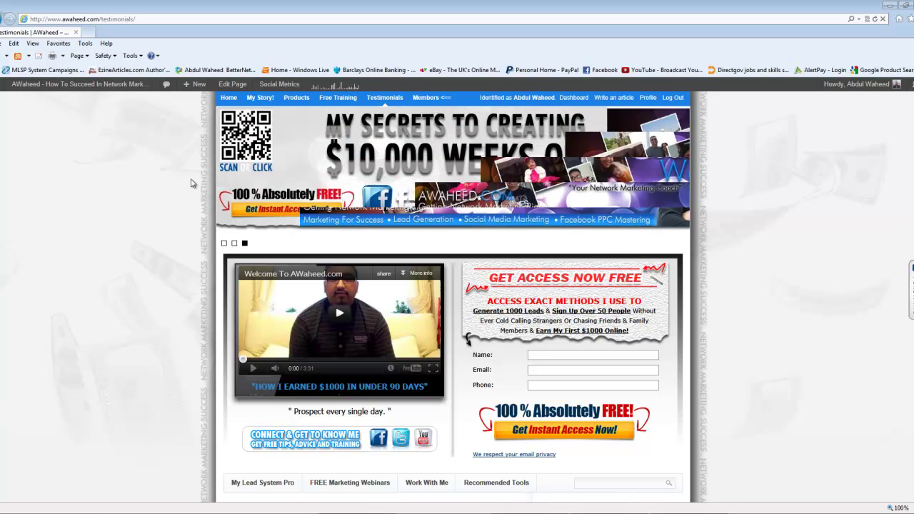
pyautogui.moveTo(315, 97)
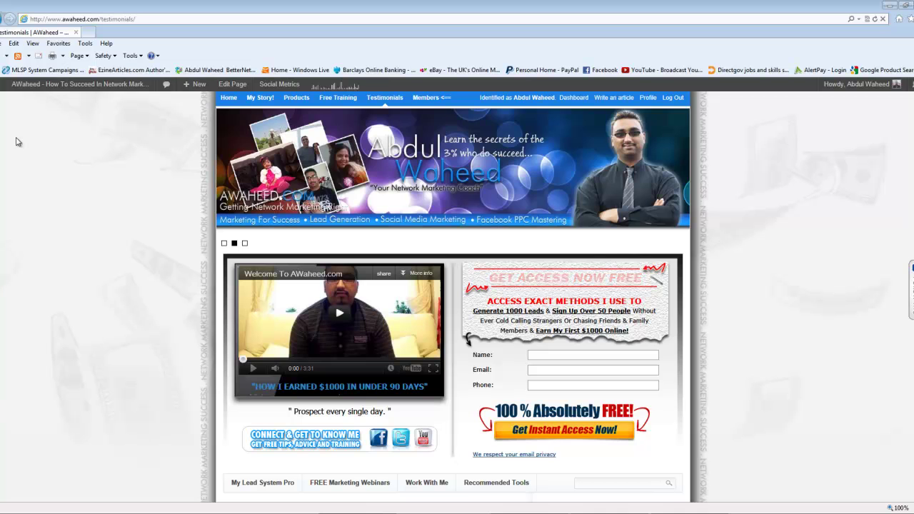
# Step: Go to the site's WordPress dashboard and open the page for adding new plugins
pyautogui.moveTo(65, 86)
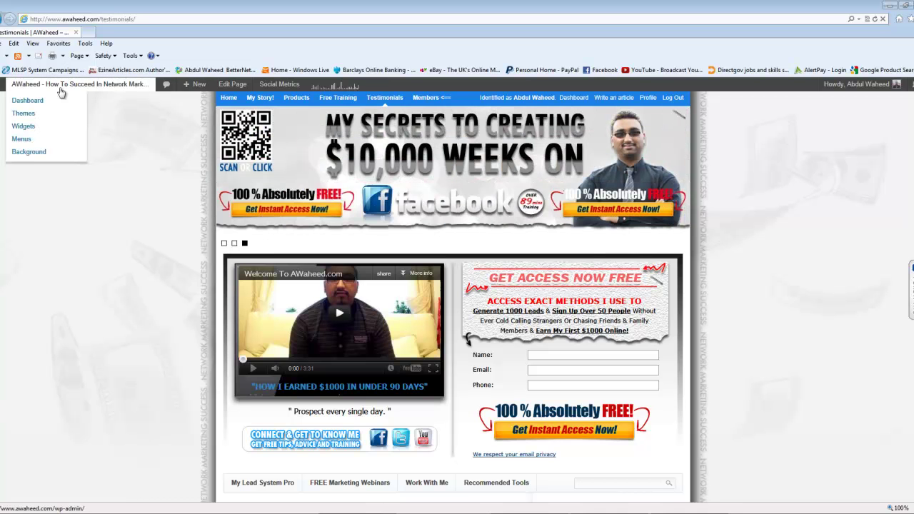
pyautogui.click(44, 102)
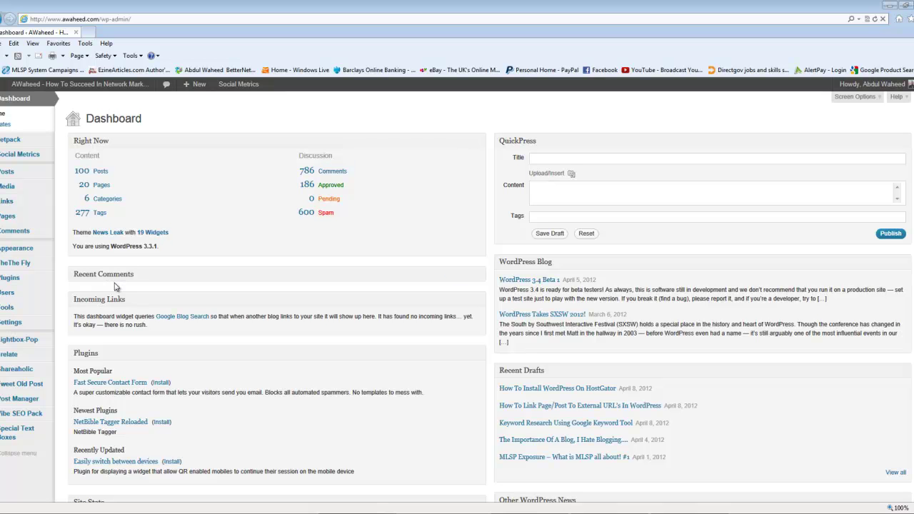
pyautogui.moveTo(23, 280)
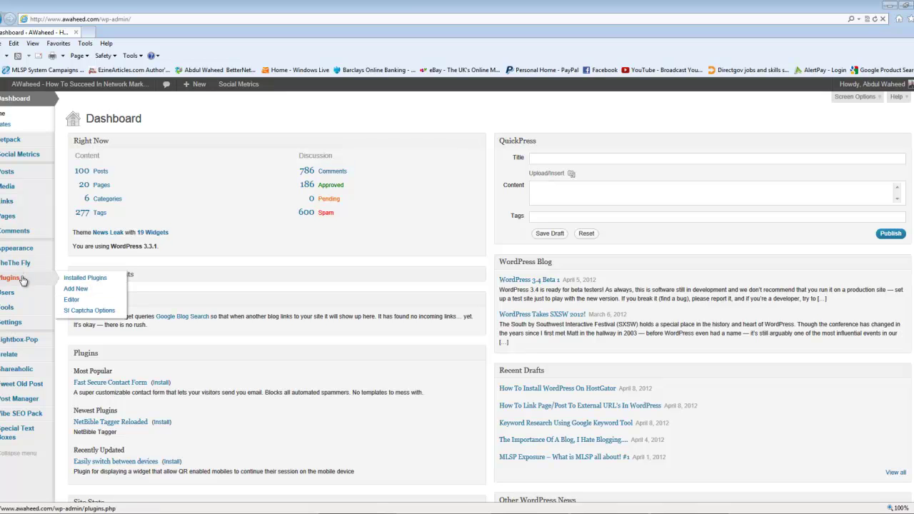
pyautogui.click(70, 291)
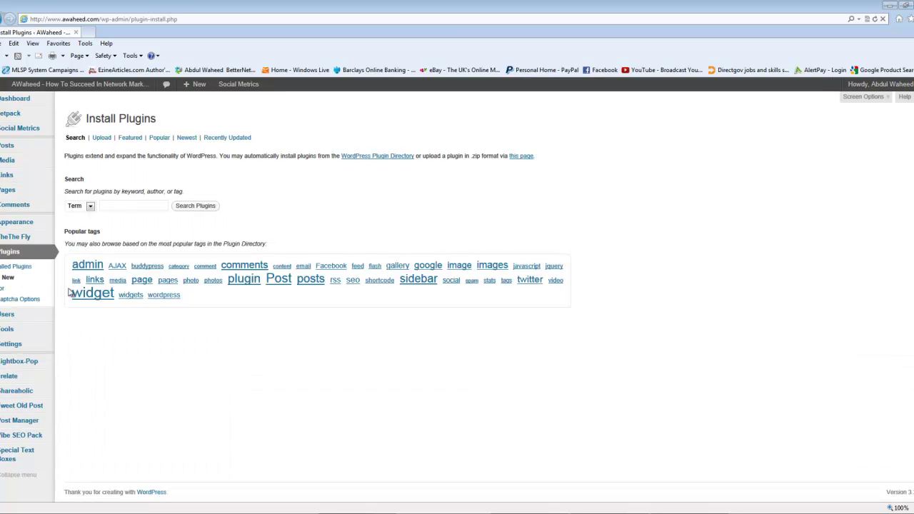
# Step: Search the plugin directory for "Page Links To"
pyautogui.click(124, 206)
pyautogui.rightClick(123, 206)
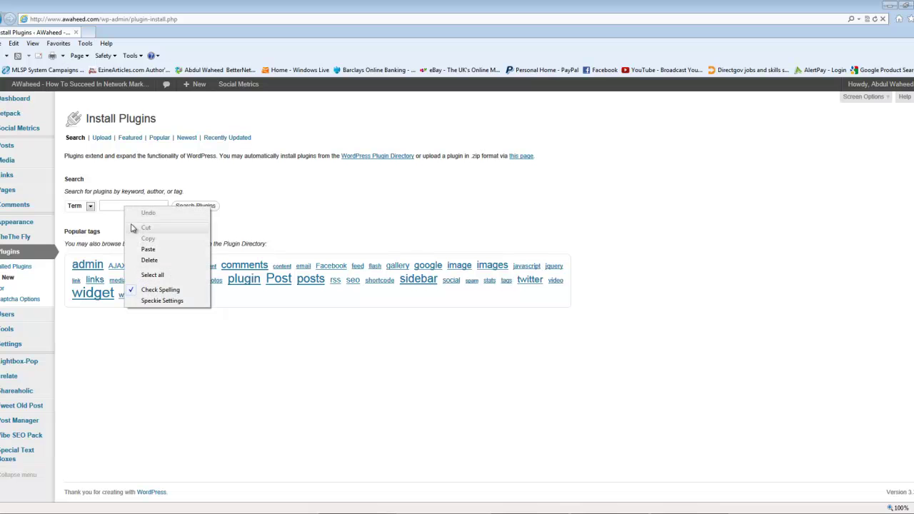
pyautogui.click(142, 248)
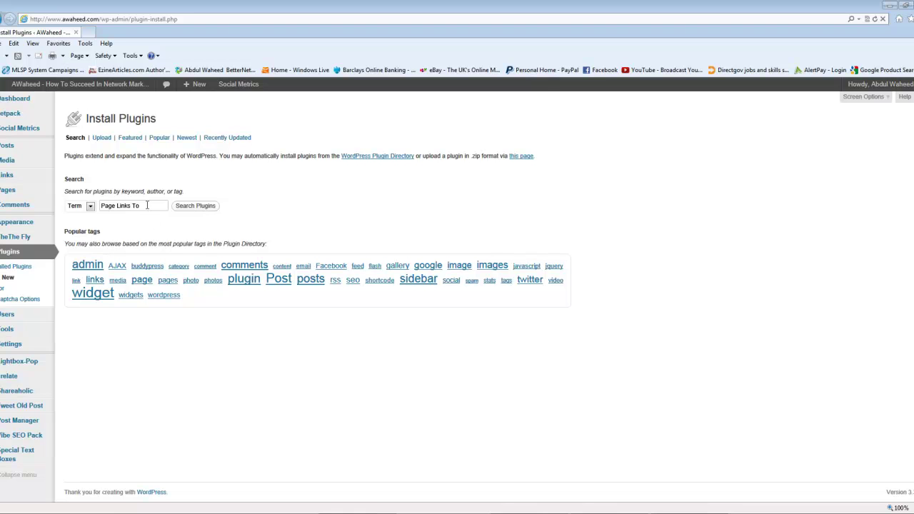
pyautogui.click(199, 206)
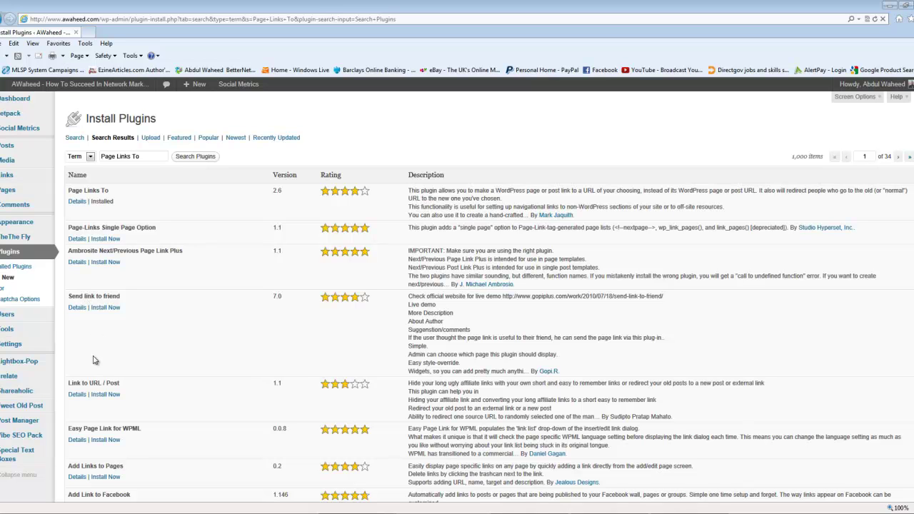
# Step: Open the list of all the site's pages in WordPress
pyautogui.moveTo(39, 350)
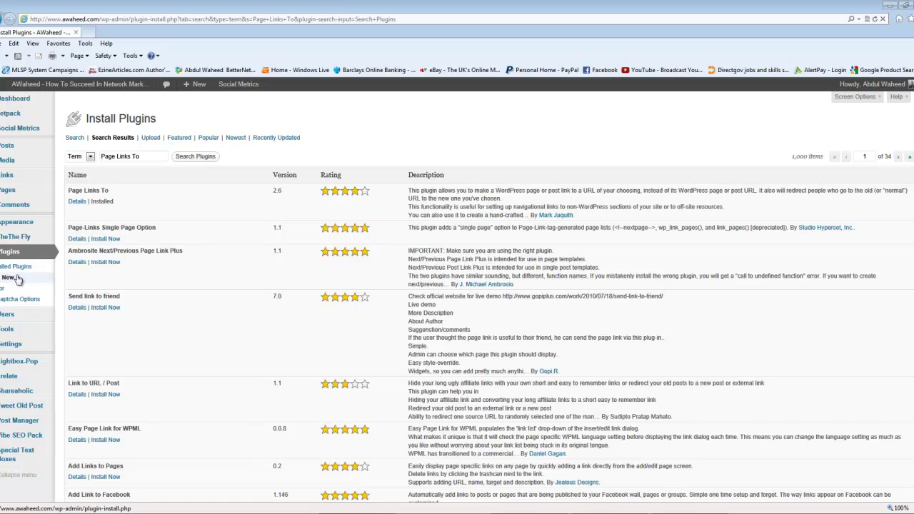
pyautogui.moveTo(10, 195)
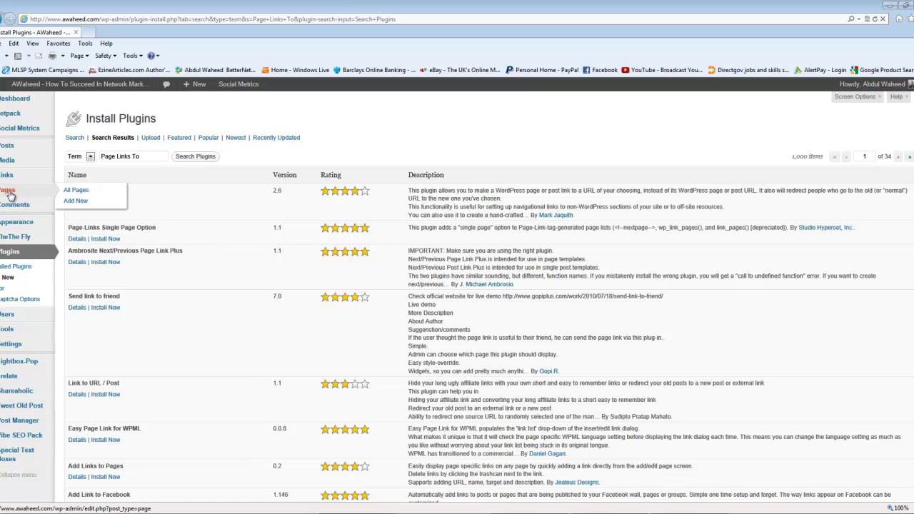
pyautogui.click(74, 193)
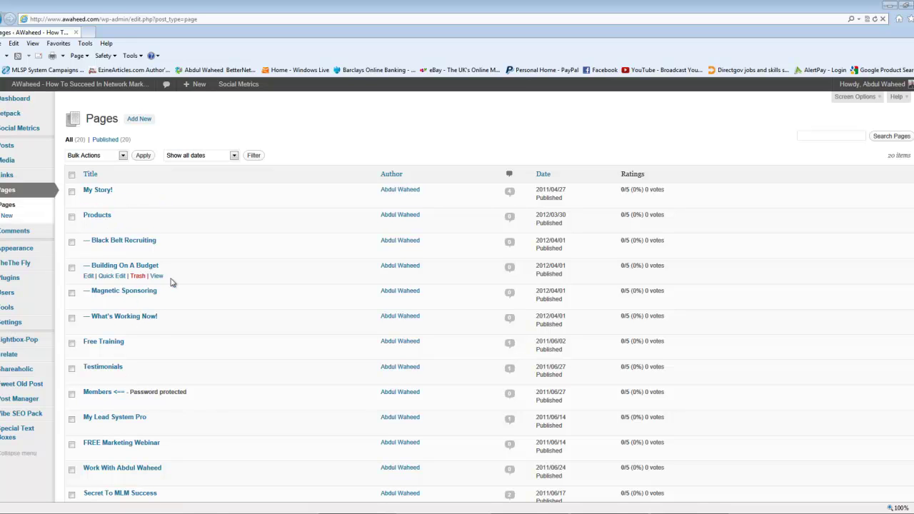
# Step: Open the live home page in a second browser tab, check its navigation, and return to the pages list
pyautogui.middleClick(104, 86)
pyautogui.click(110, 33)
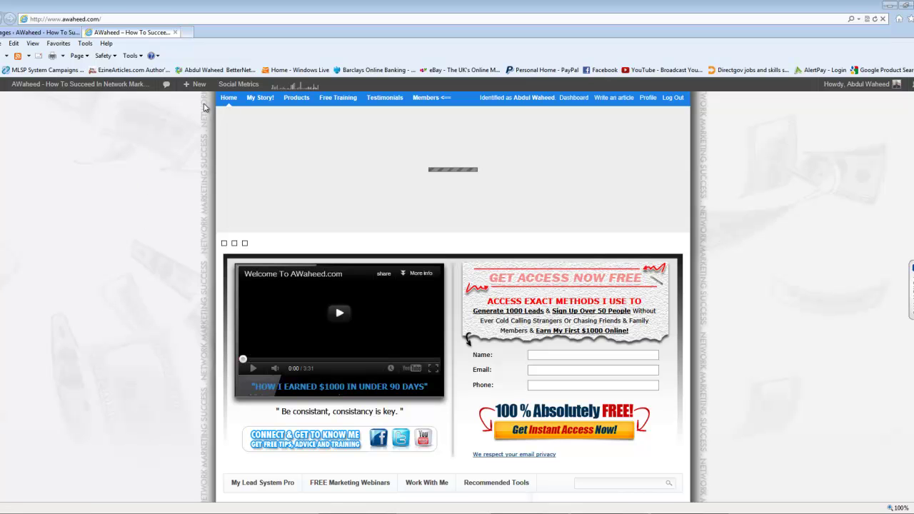
pyautogui.moveTo(295, 97)
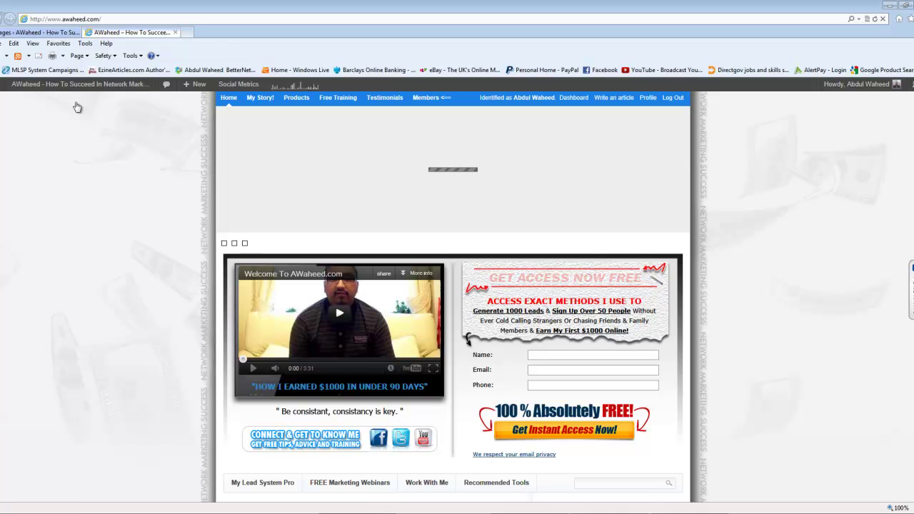
pyautogui.click(48, 32)
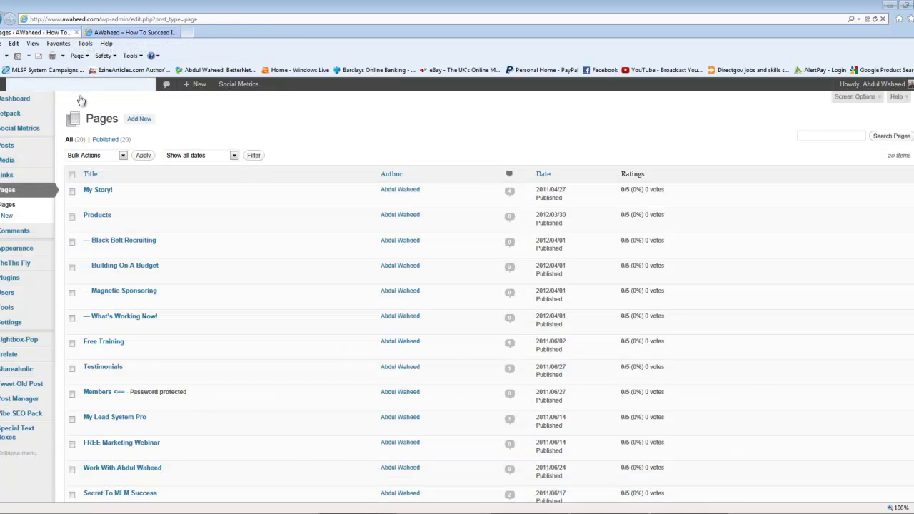
pyautogui.click(104, 343)
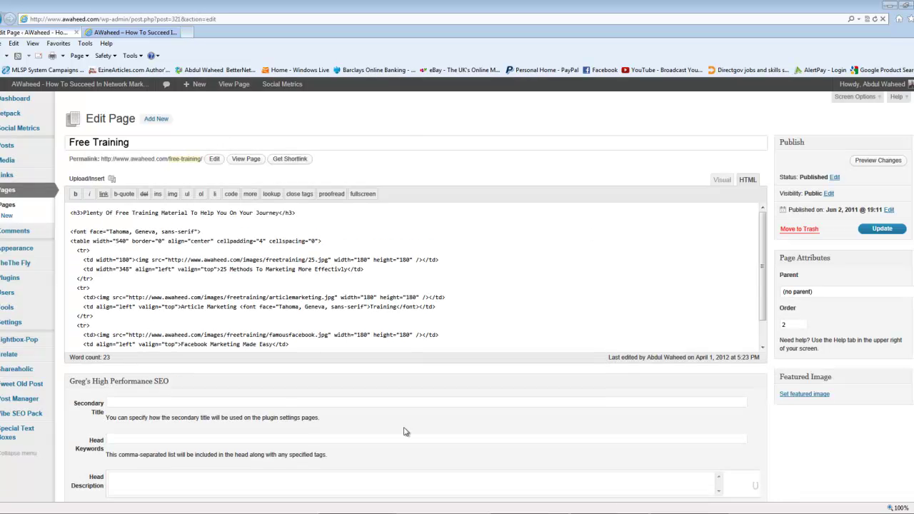
pyautogui.middleClick(193, 382)
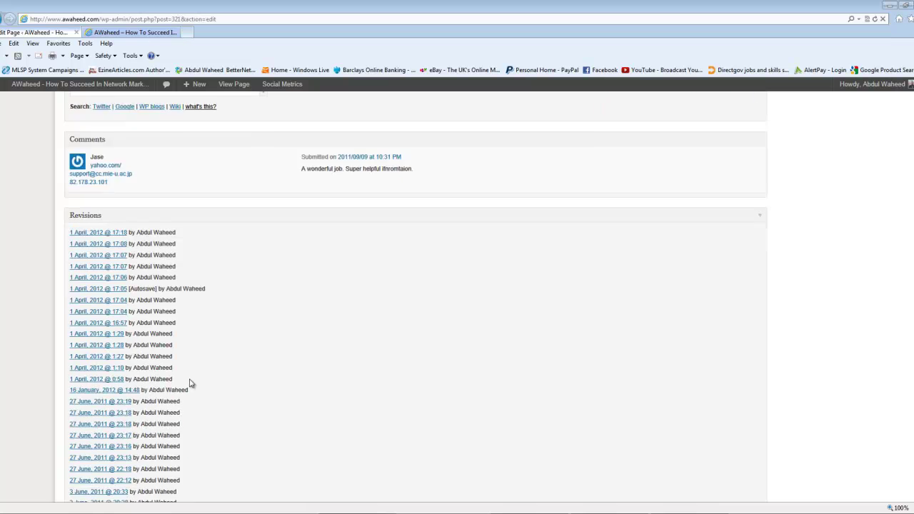
pyautogui.click(169, 406)
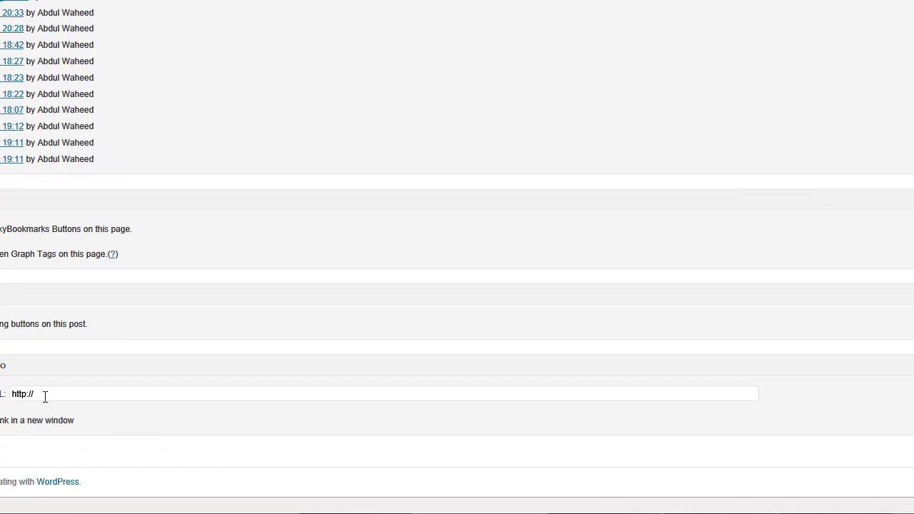
pyautogui.click(145, 434)
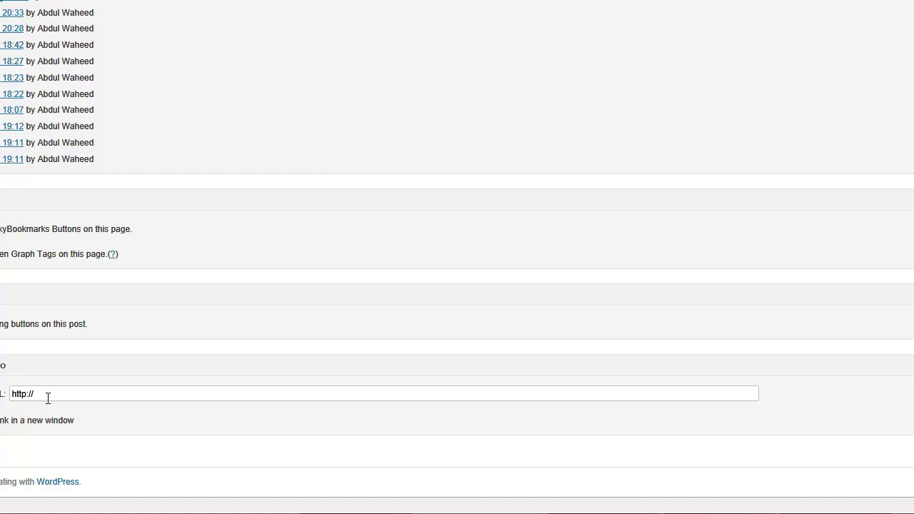
pyautogui.write('www.awaheed.com/')
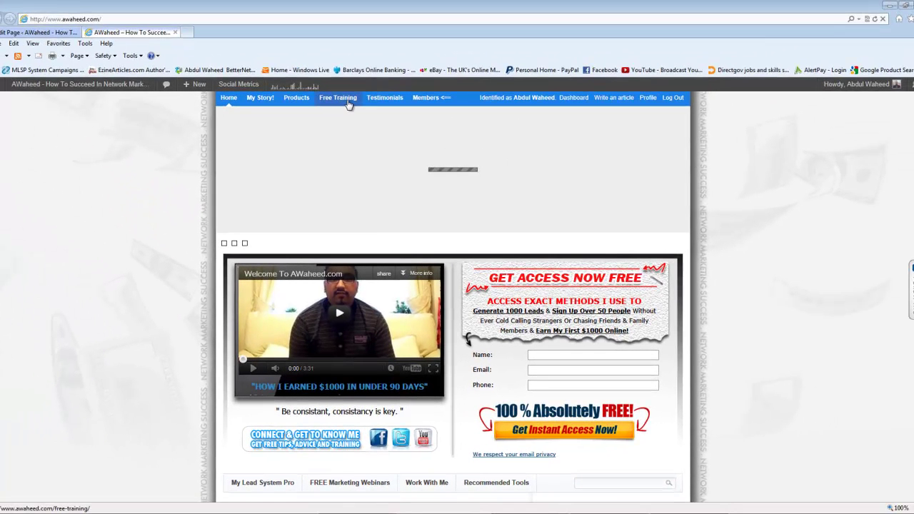
# Step: View the live Free Training page's current content, then return to editing the page in WordPress
pyautogui.click(347, 102)
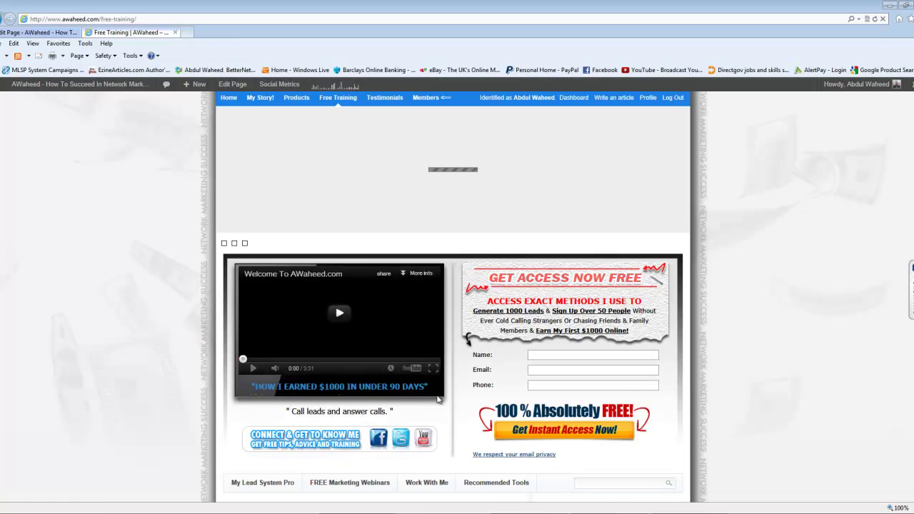
pyautogui.scroll(-5, 305, 401)
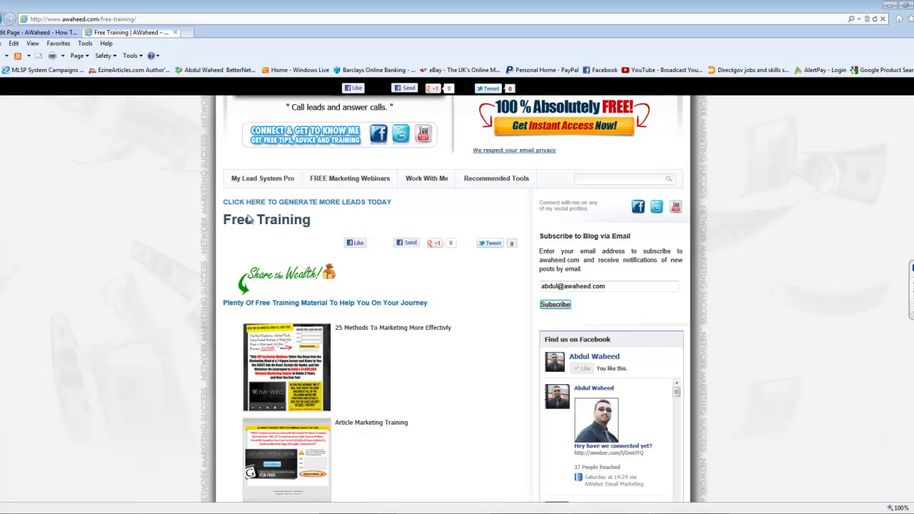
pyautogui.scroll(5, 267, 186)
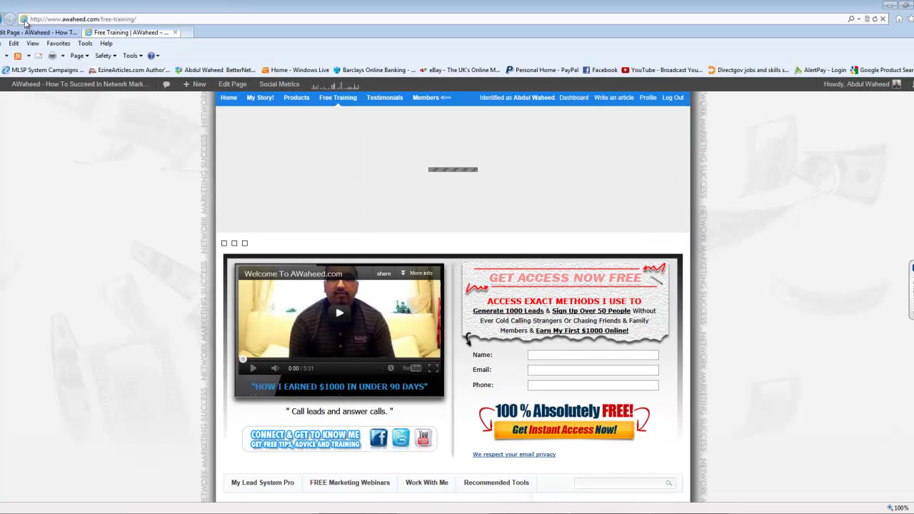
pyautogui.click(35, 32)
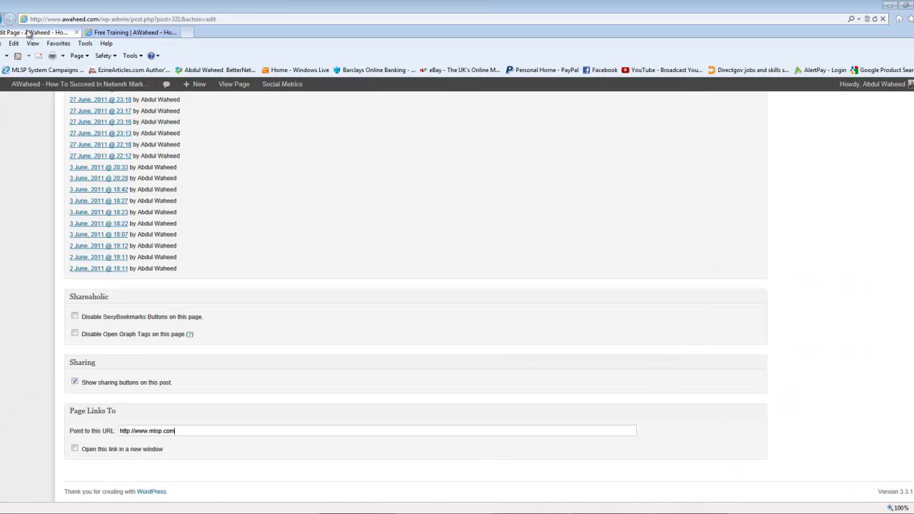
# Step: Make the Page Links To link open in a new window and update the Free Training page
pyautogui.click(75, 450)
pyautogui.scroll(10, 693, 389)
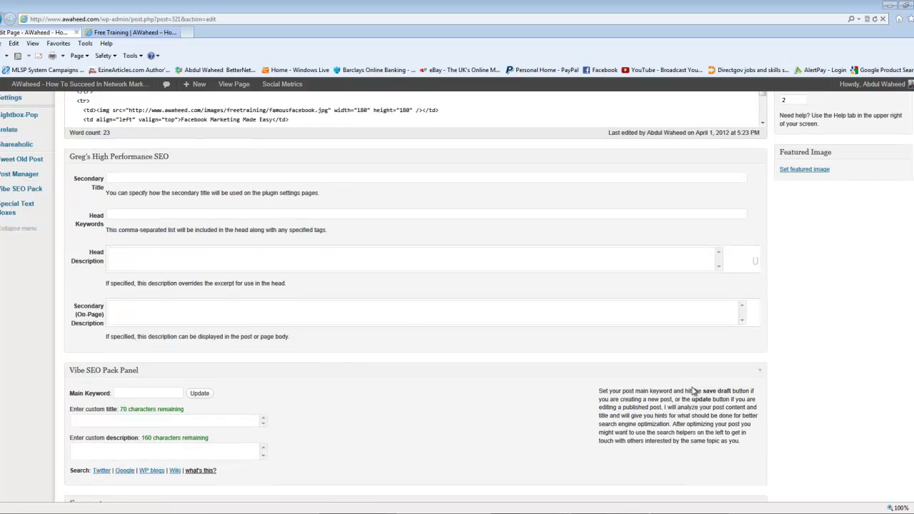
pyautogui.scroll(2, 692, 391)
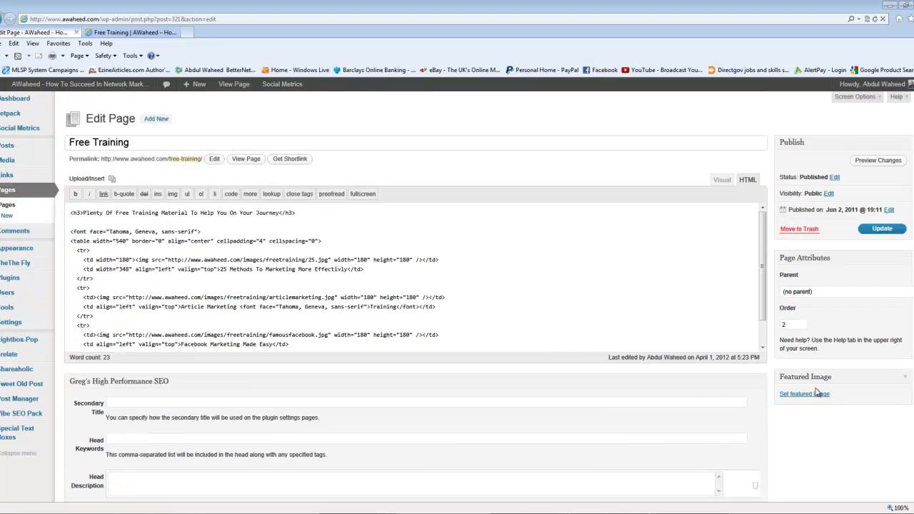
pyautogui.click(885, 230)
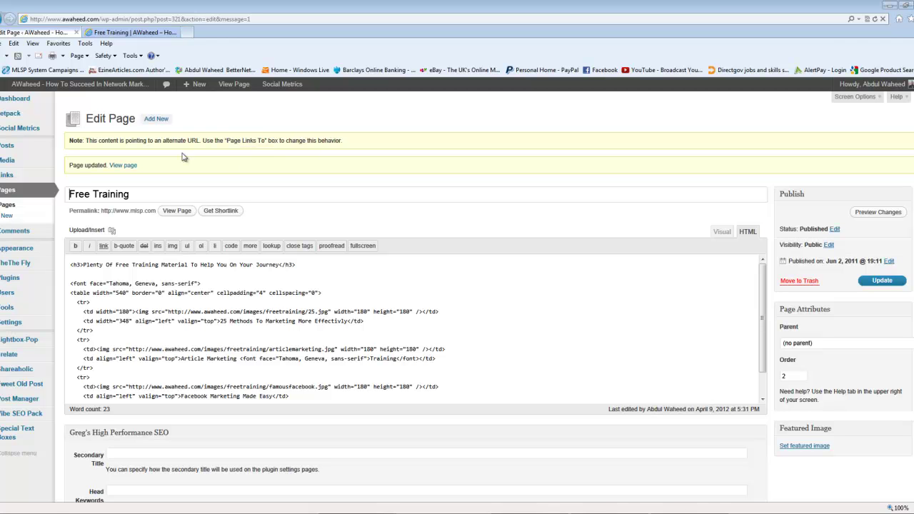
# Step: Test the Free Training link from the live home page, look through the site it opens, and close the live site's tab
pyautogui.click(133, 32)
pyautogui.rightClick(131, 235)
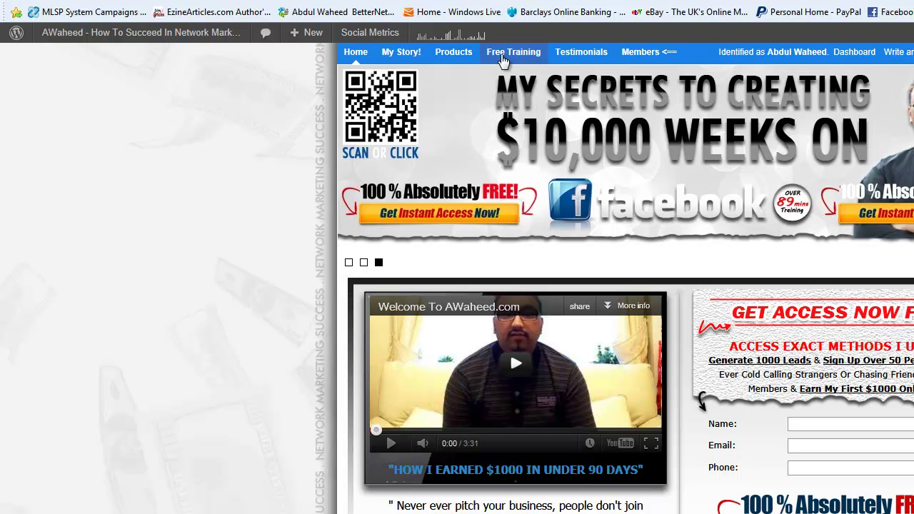
pyautogui.click(503, 58)
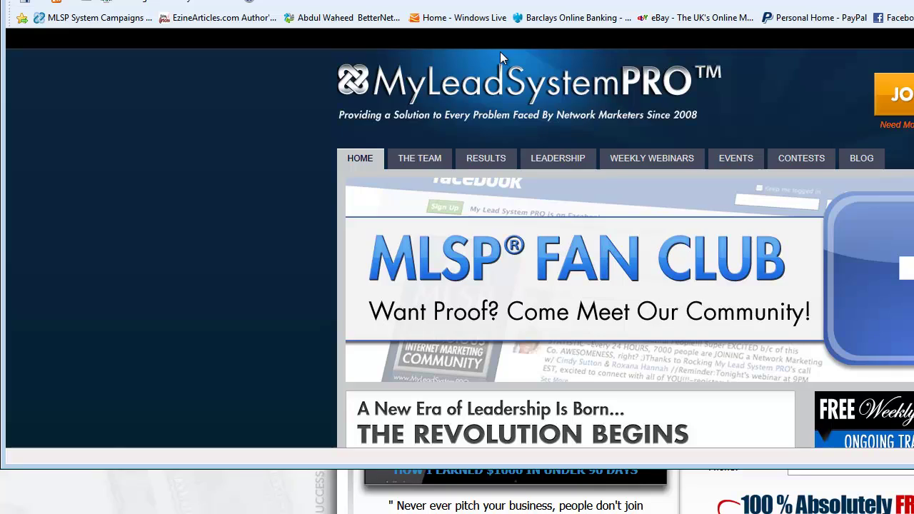
pyautogui.scroll(-10, 370, 267)
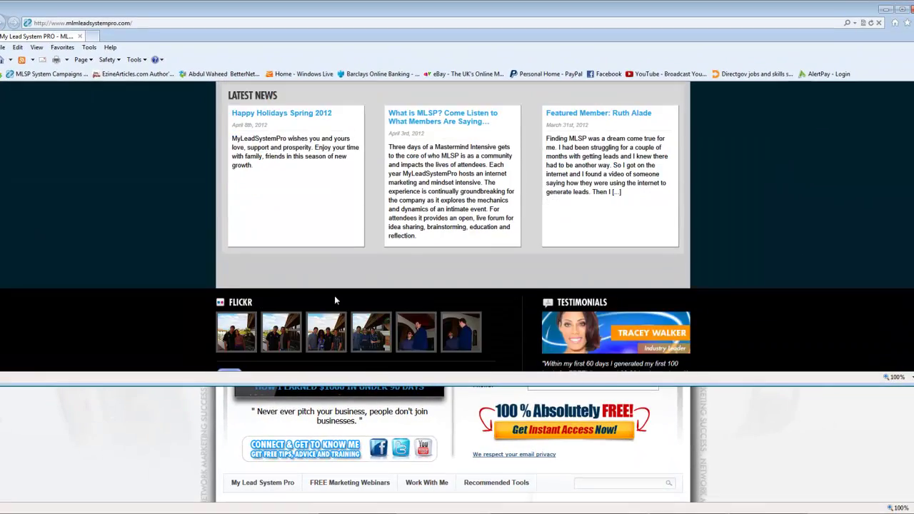
pyautogui.scroll(-3, 334, 296)
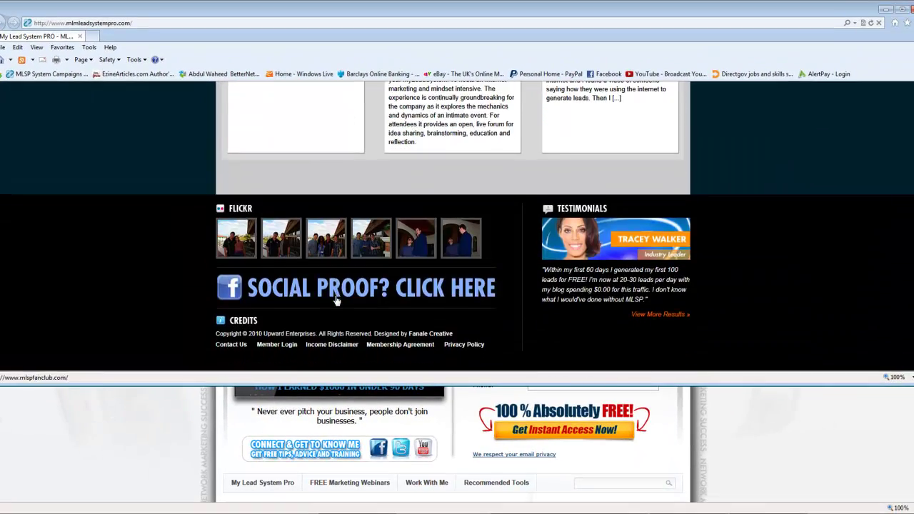
pyautogui.scroll(2, 160, 299)
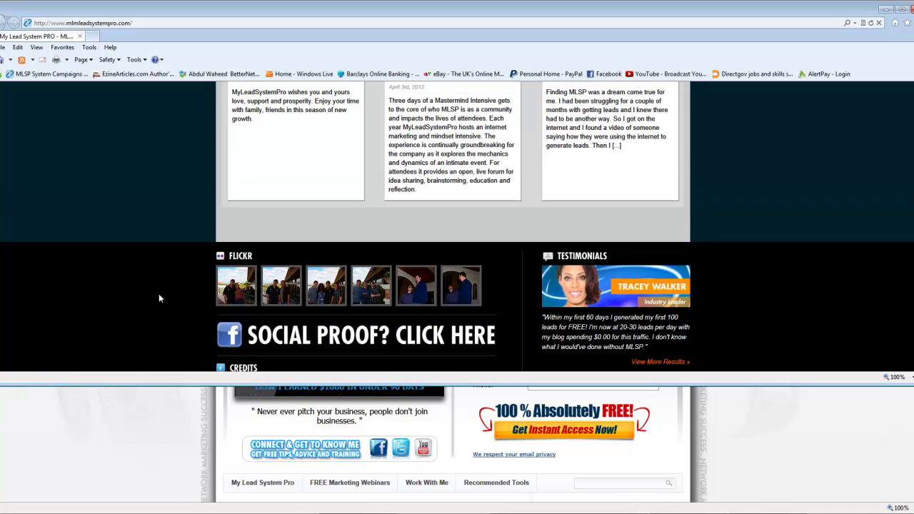
pyautogui.scroll(12, 159, 294)
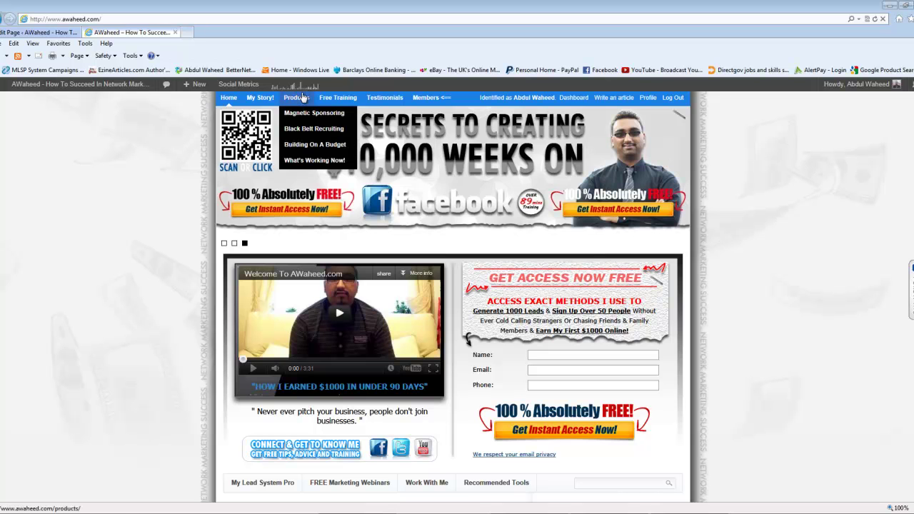
pyautogui.moveTo(297, 99)
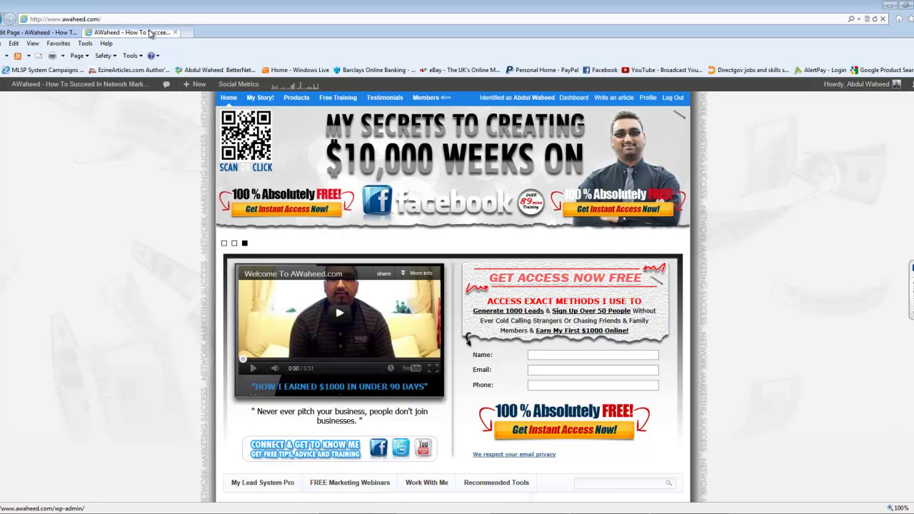
pyautogui.middleClick(150, 33)
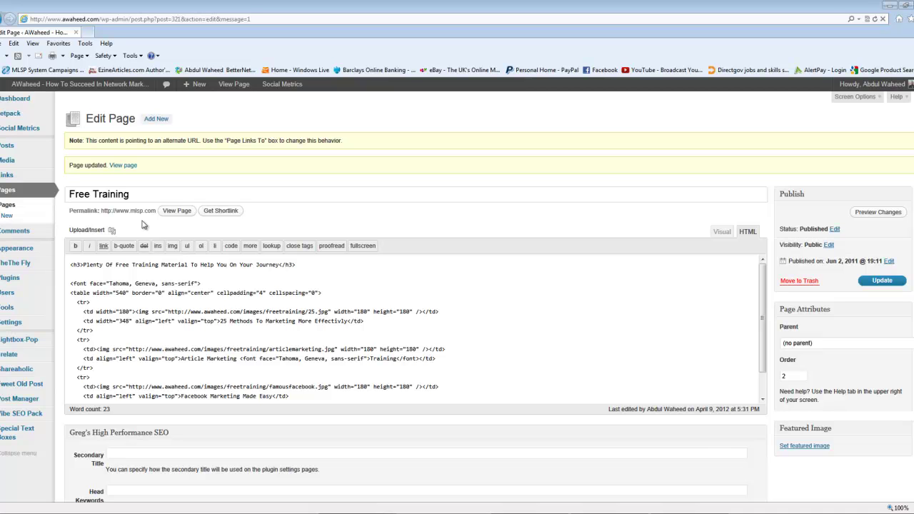
# Step: Clear the Free Training page's Page Links To URL, turn off opening in a new window, and update the page
pyautogui.scroll(-12, 133, 441)
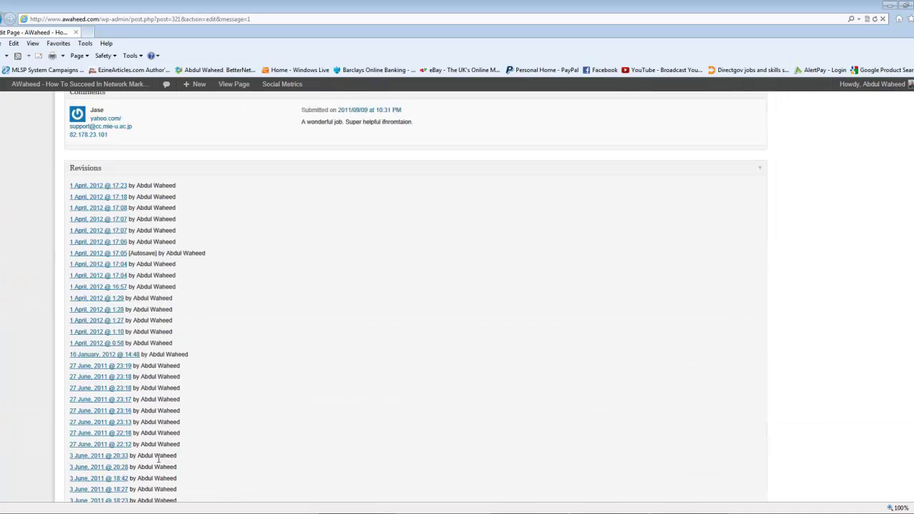
pyautogui.scroll(-4, 157, 461)
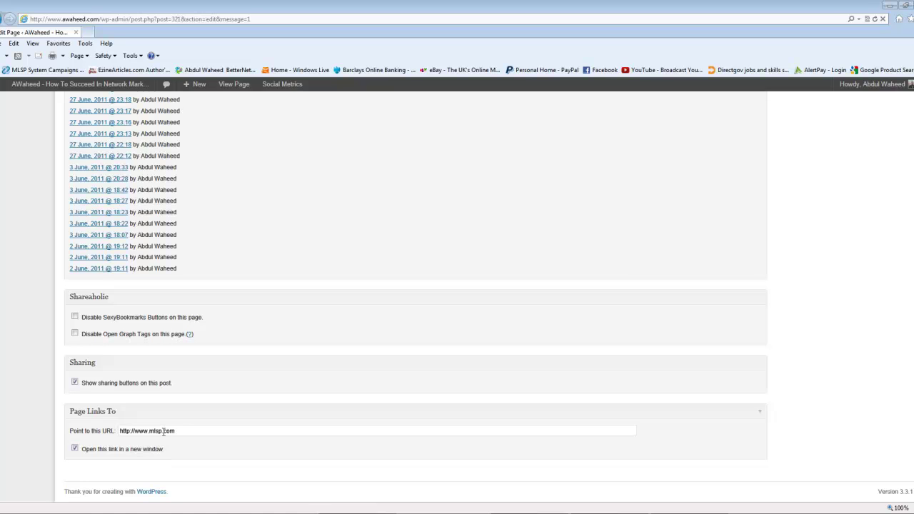
pyautogui.tripleClick(163, 431)
pyautogui.press('BackSpace')
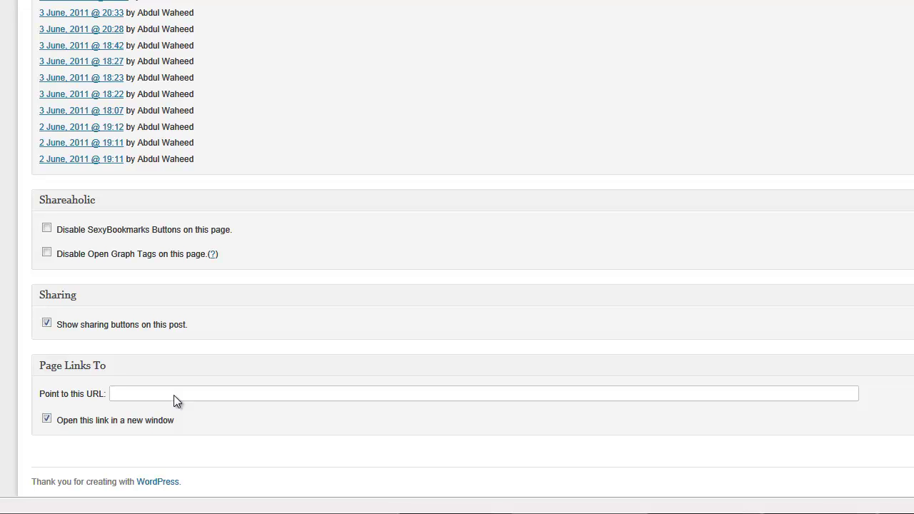
pyautogui.click(46, 419)
pyautogui.scroll(5, 836, 441)
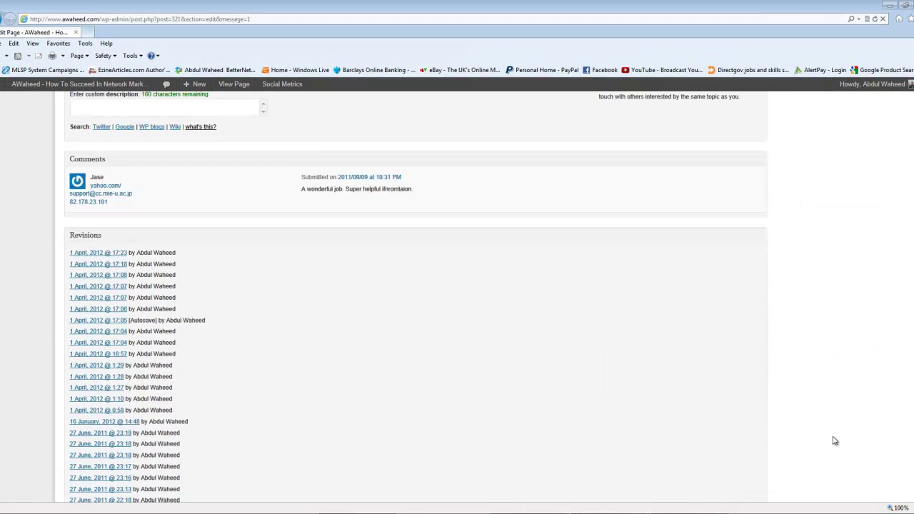
pyautogui.scroll(10, 836, 441)
pyautogui.click(887, 288)
# Step: Check the saved Page Links To settings of the Free Training page
pyautogui.scroll(-4, 390, 392)
pyautogui.scroll(-10, 390, 392)
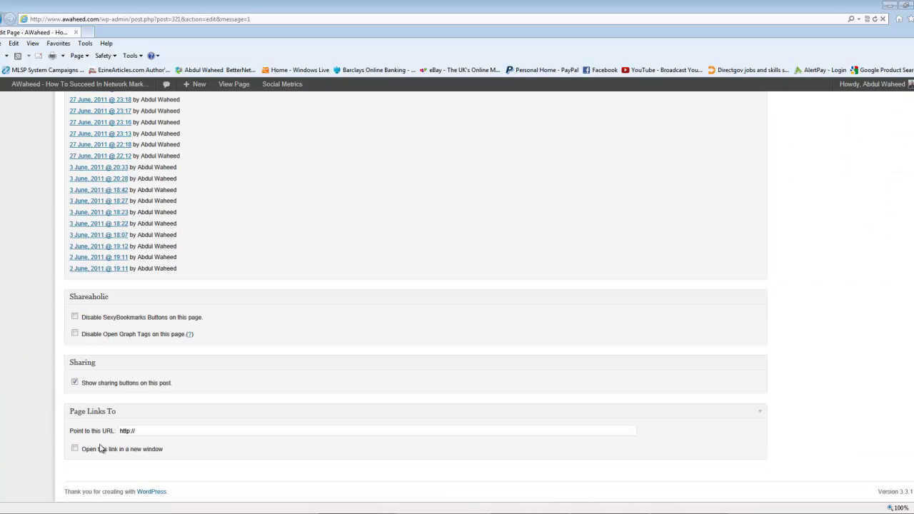
pyautogui.scroll(15, 8, 408)
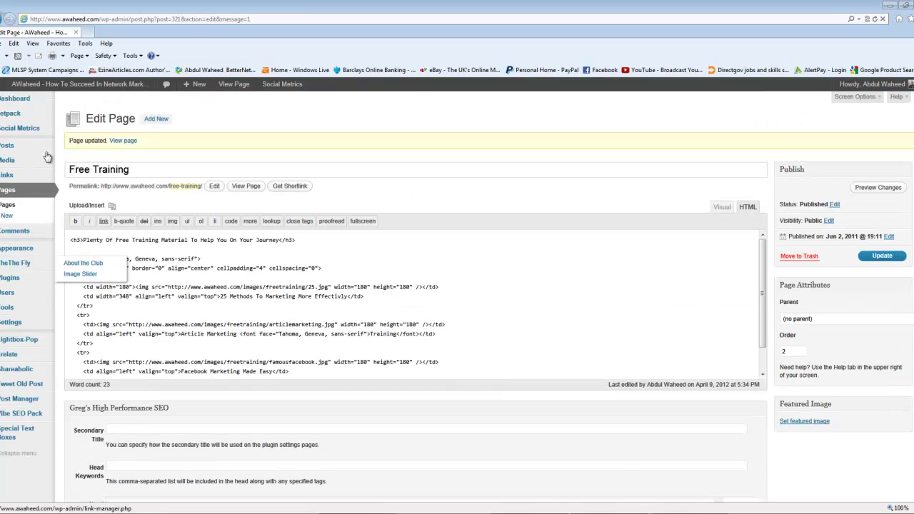
# Step: Open the live Free Training page in a second tab, review its content, and close that tab
pyautogui.middleClick(70, 89)
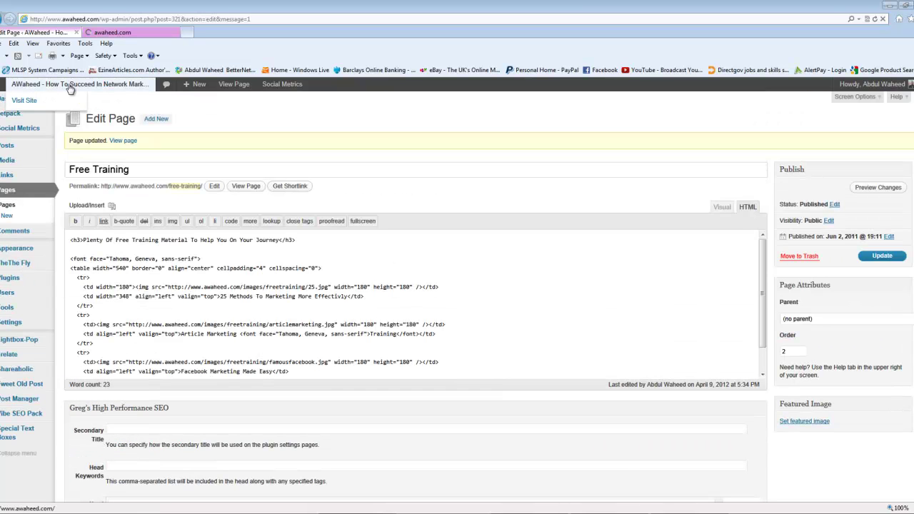
pyautogui.click(110, 32)
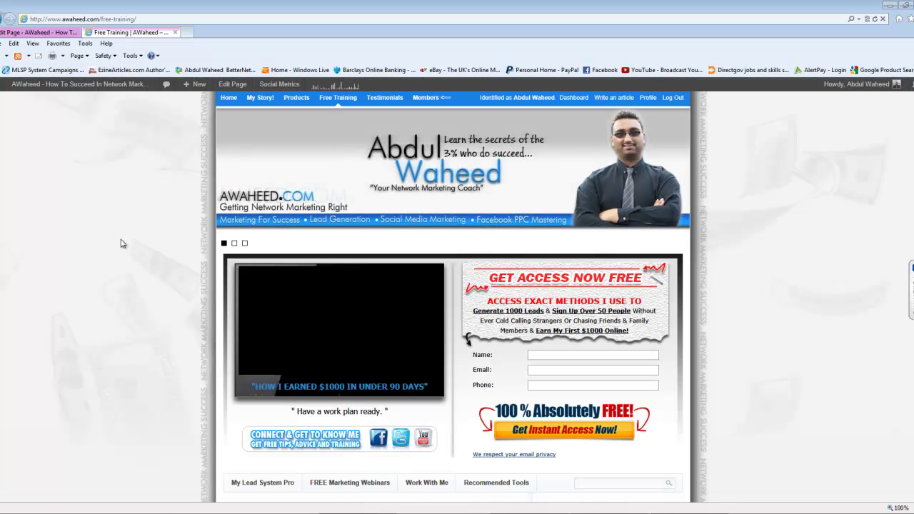
pyautogui.scroll(-4, 153, 355)
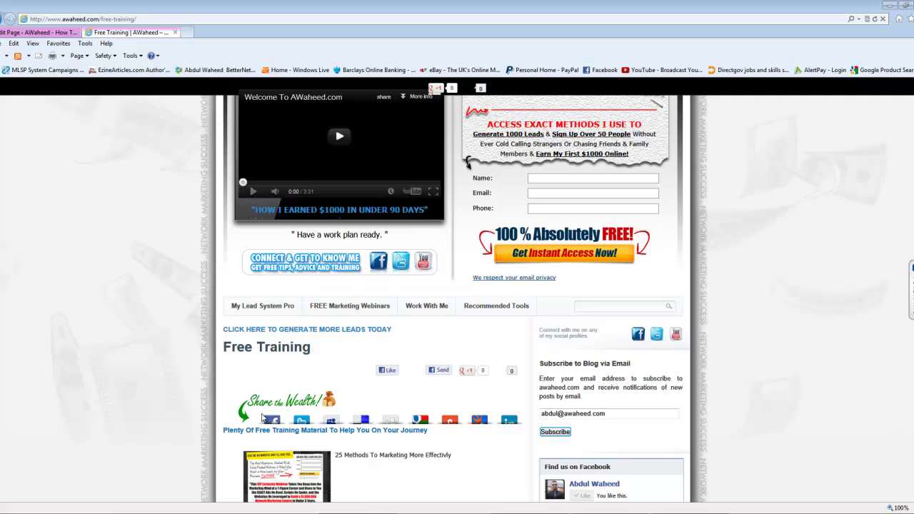
pyautogui.scroll(-3, 225, 358)
pyautogui.scroll(7, 102, 321)
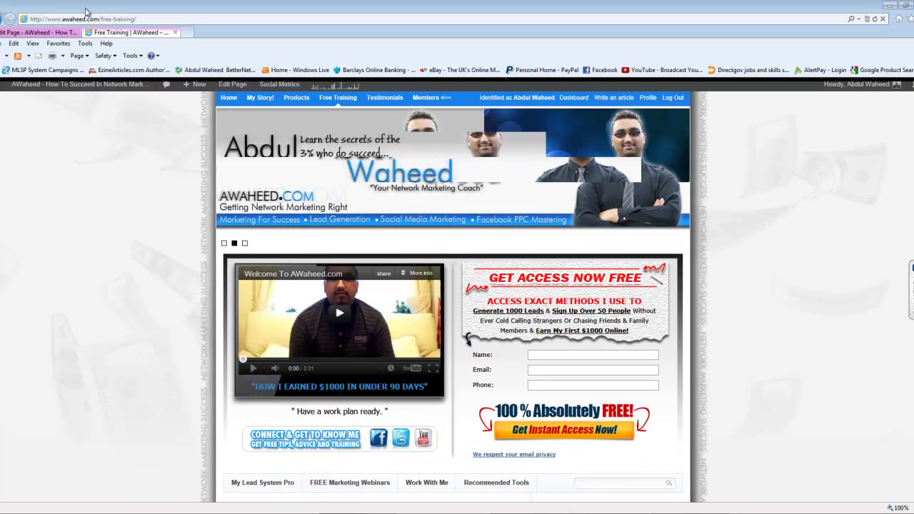
pyautogui.hotkey('ctrl', 'w')
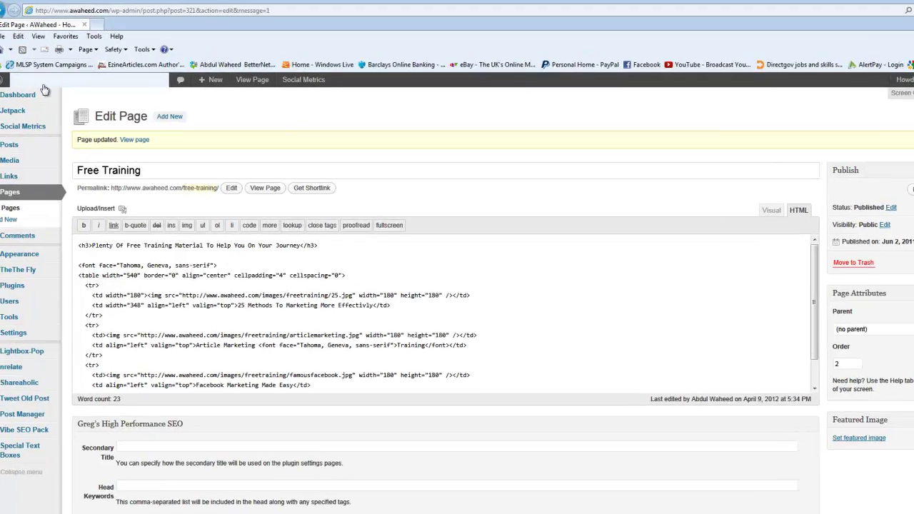
# Step: Visit the live site's home page from the WordPress editor and look it over
pyautogui.moveTo(47, 84)
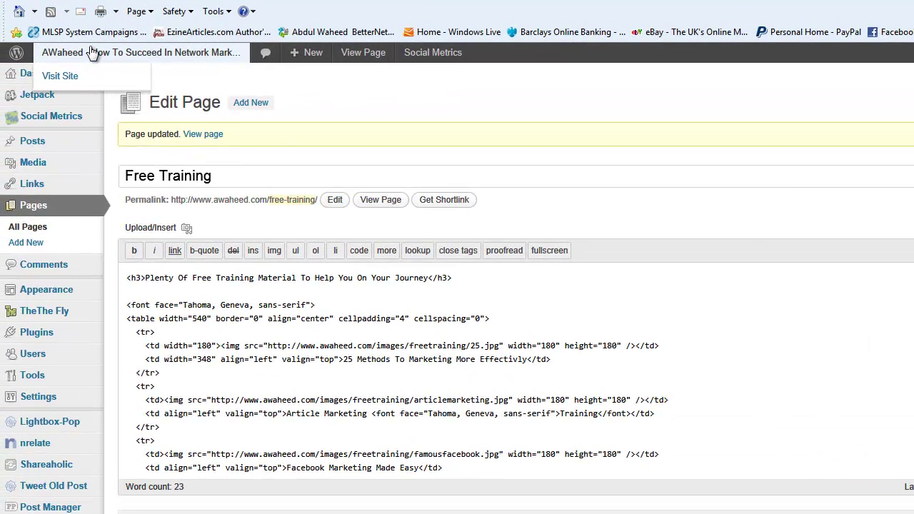
pyautogui.click(92, 53)
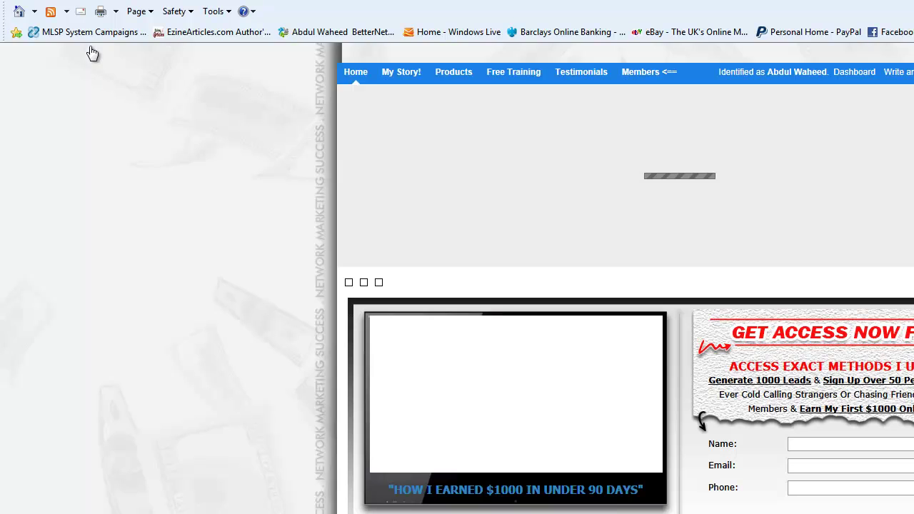
pyautogui.moveTo(91, 54)
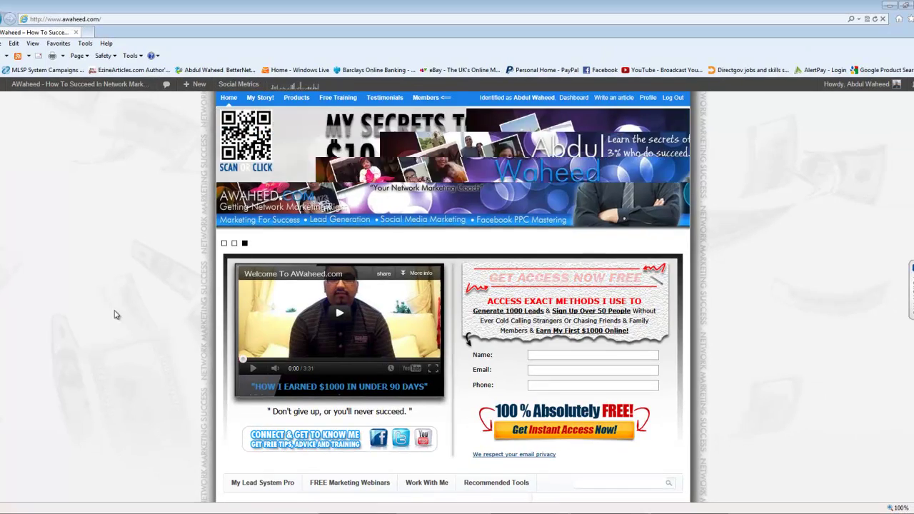
pyautogui.scroll(-3, 115, 313)
pyautogui.scroll(3, 117, 312)
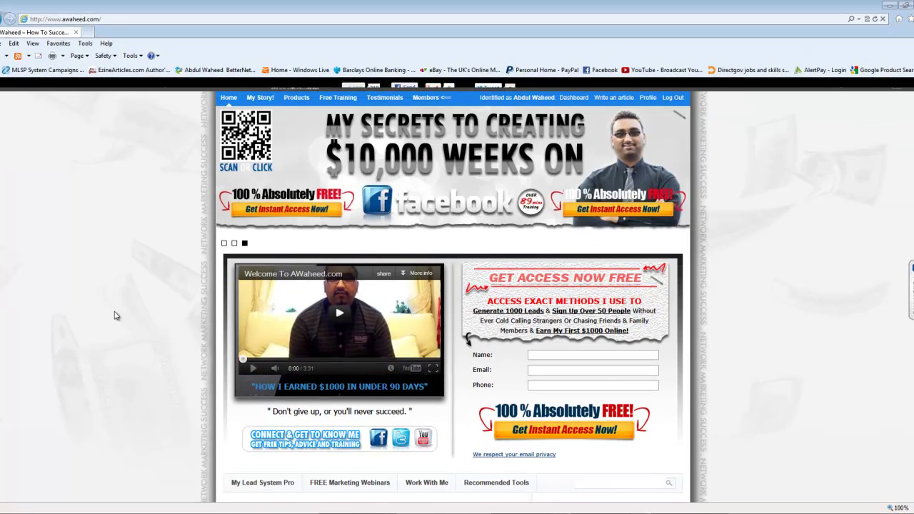